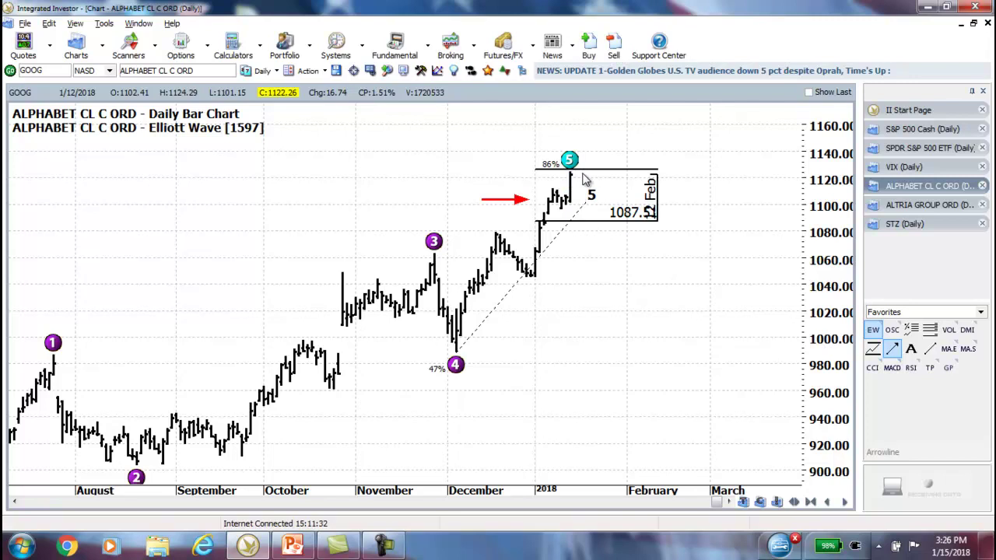
Step: Draw a red upward arrow from the wave 5 label through the top line of the target box on the Alphabet chart
{"action": "left_click_drag", "start_coordinate": [643, 283], "coordinate": [620, 301]}
{"action": "left_click", "coordinate": [893, 350]}
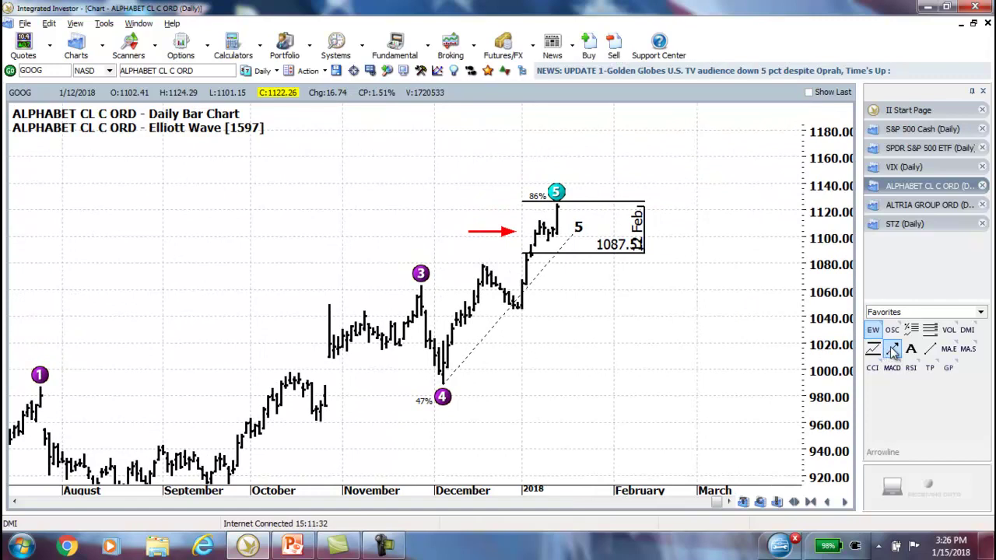
{"action": "left_click_drag", "start_coordinate": [580, 216], "coordinate": [588, 181]}
{"action": "scroll", "coordinate": [652, 337], "scroll_direction": "left", "scroll_amount": 1}
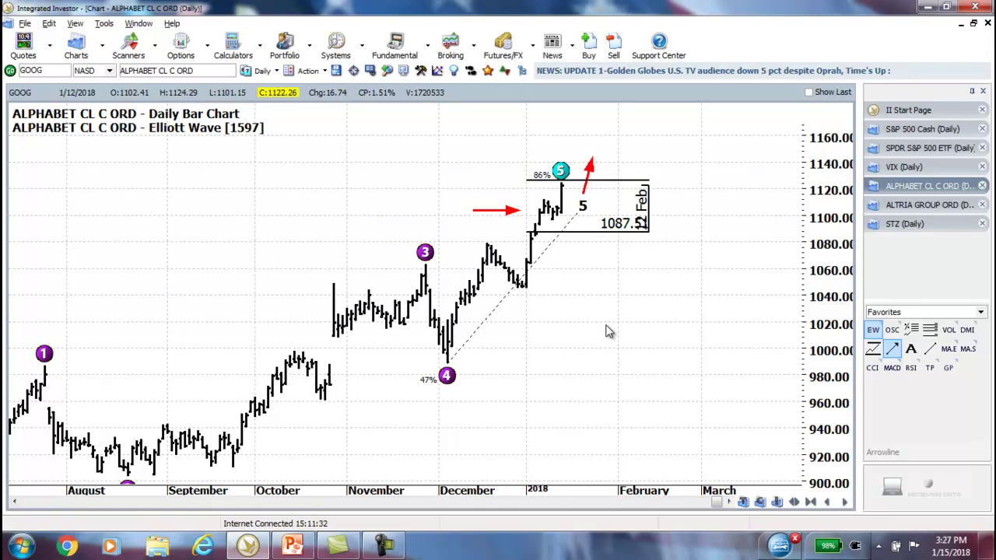
{"action": "scroll", "coordinate": [594, 362], "scroll_direction": "down", "scroll_amount": 1}
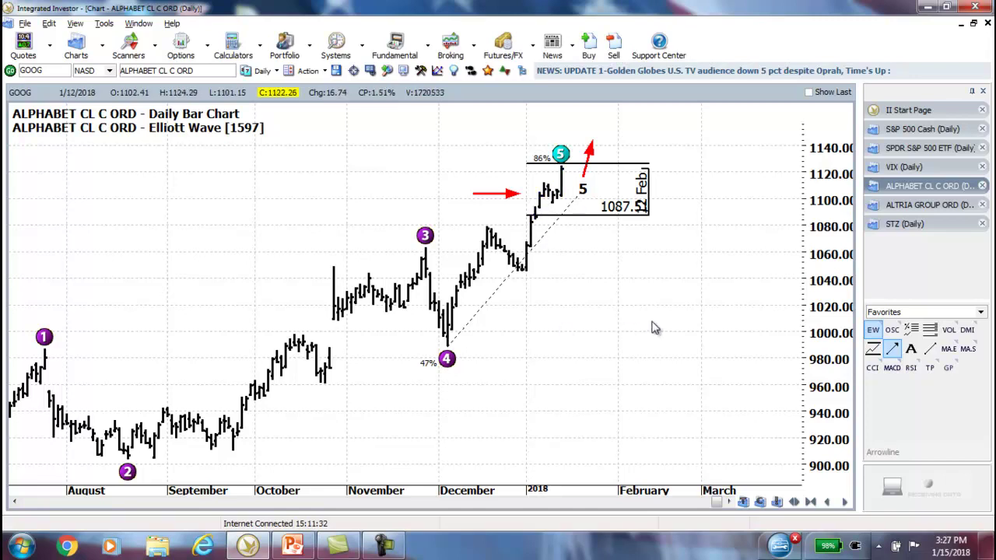
{"action": "left_click_drag", "start_coordinate": [702, 326], "coordinate": [706, 315]}
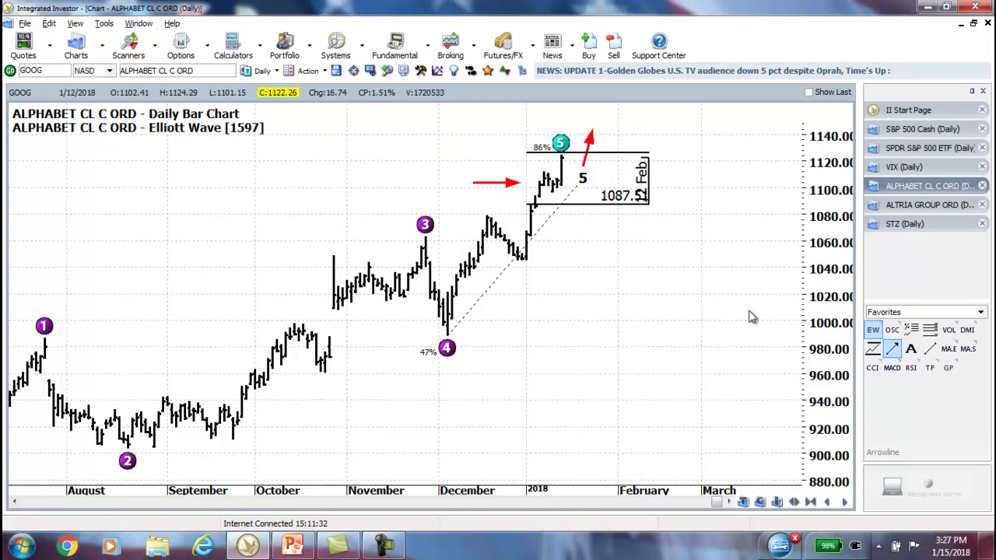
{"action": "left_click_drag", "start_coordinate": [822, 307], "coordinate": [823, 313]}
{"action": "left_click_drag", "start_coordinate": [734, 307], "coordinate": [741, 308]}
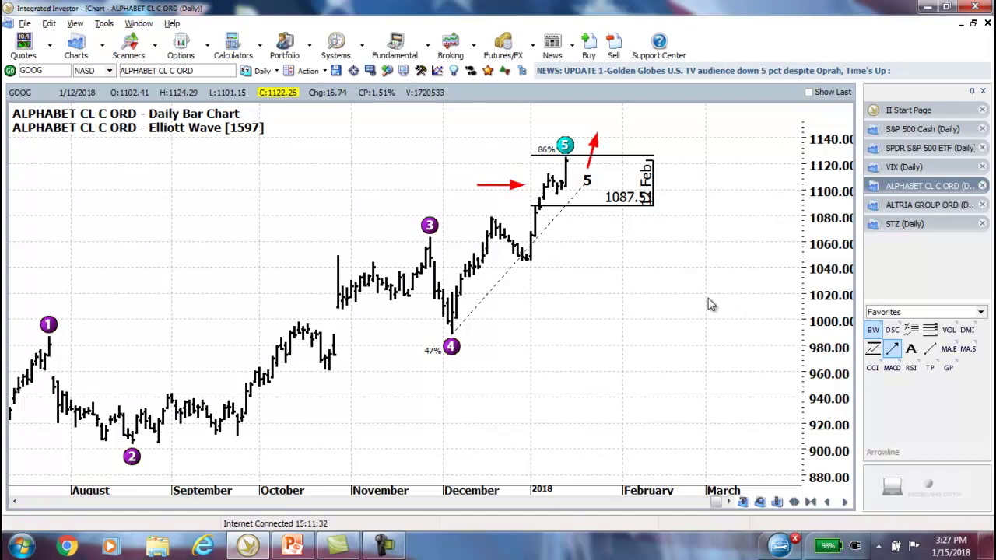
{"action": "left_click_drag", "start_coordinate": [679, 312], "coordinate": [688, 306]}
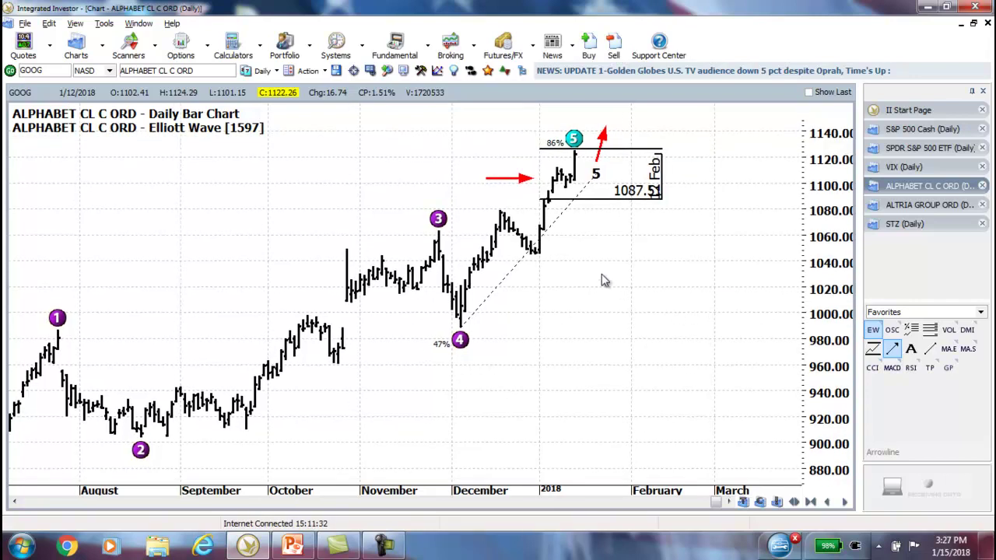
{"action": "left_click", "coordinate": [595, 177]}
{"action": "left_click_drag", "start_coordinate": [662, 258], "coordinate": [677, 265]}
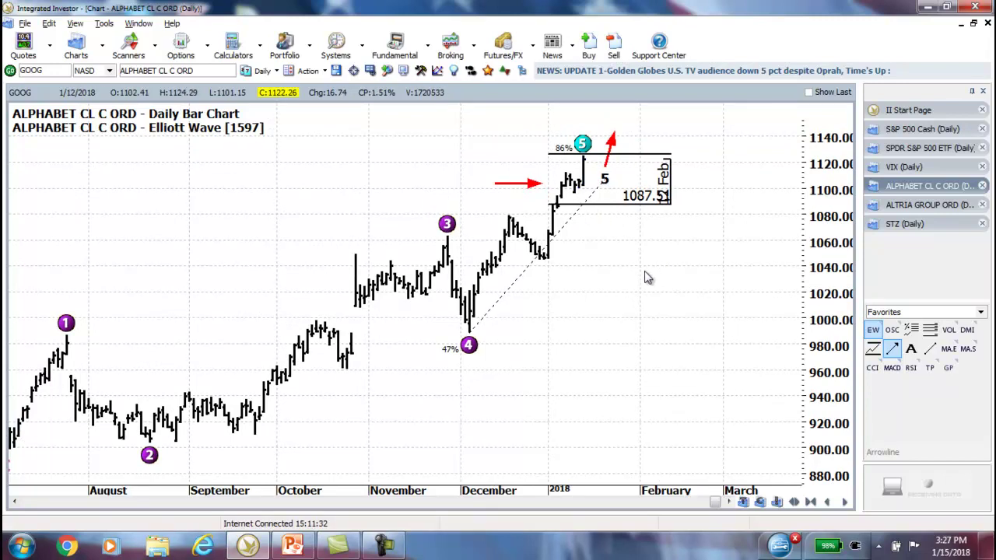
{"action": "left_click_drag", "start_coordinate": [645, 277], "coordinate": [653, 270]}
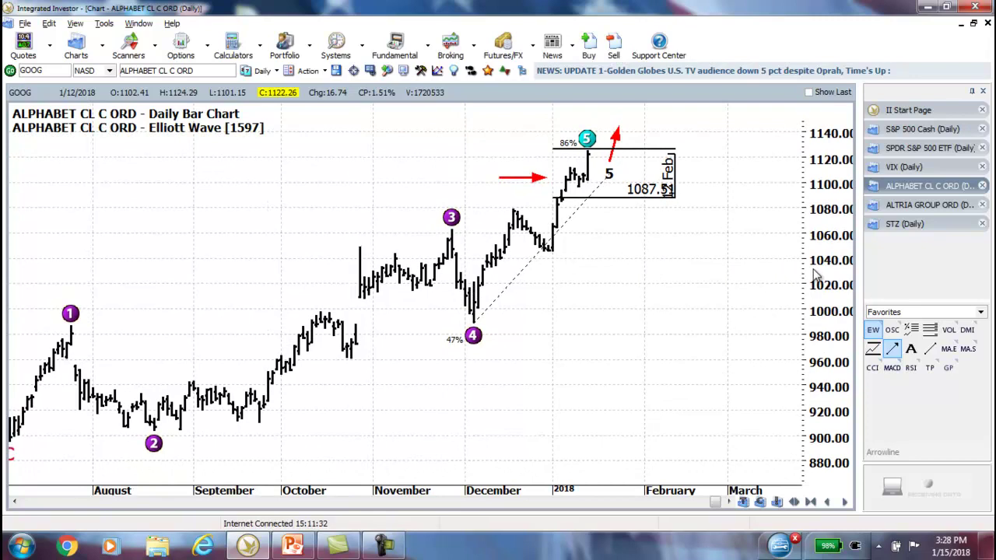
Step: Open the Altria Group daily chart and apply the Elliott Wave study, fitting the wave 5 target box in view
{"action": "left_click", "coordinate": [899, 206]}
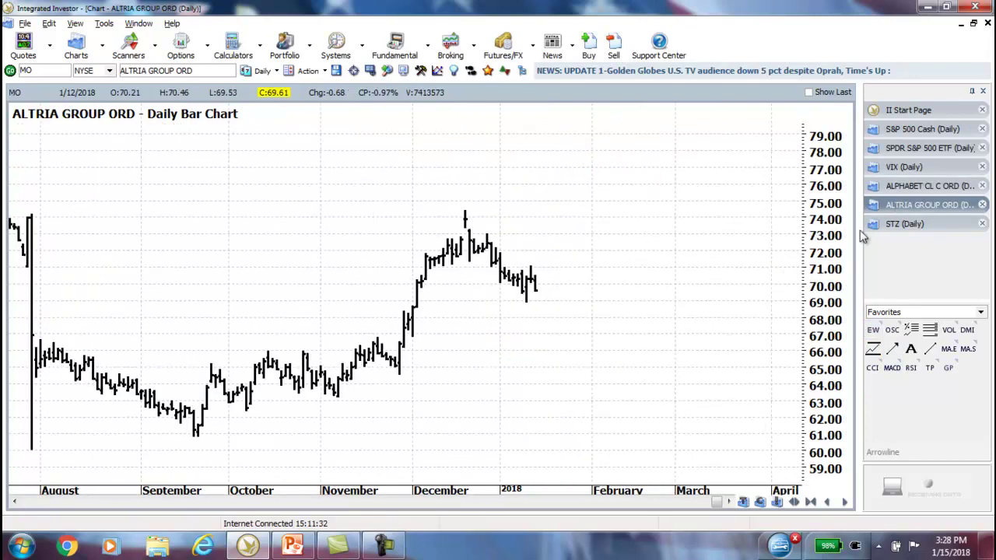
{"action": "left_click", "coordinate": [874, 333]}
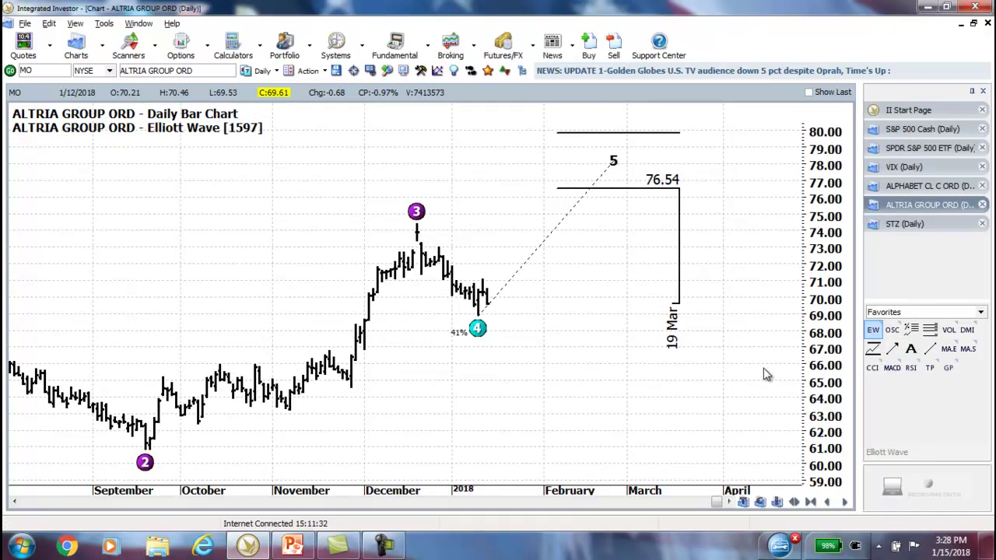
{"action": "left_click_drag", "start_coordinate": [817, 370], "coordinate": [820, 388]}
{"action": "left_click_drag", "start_coordinate": [732, 391], "coordinate": [724, 405]}
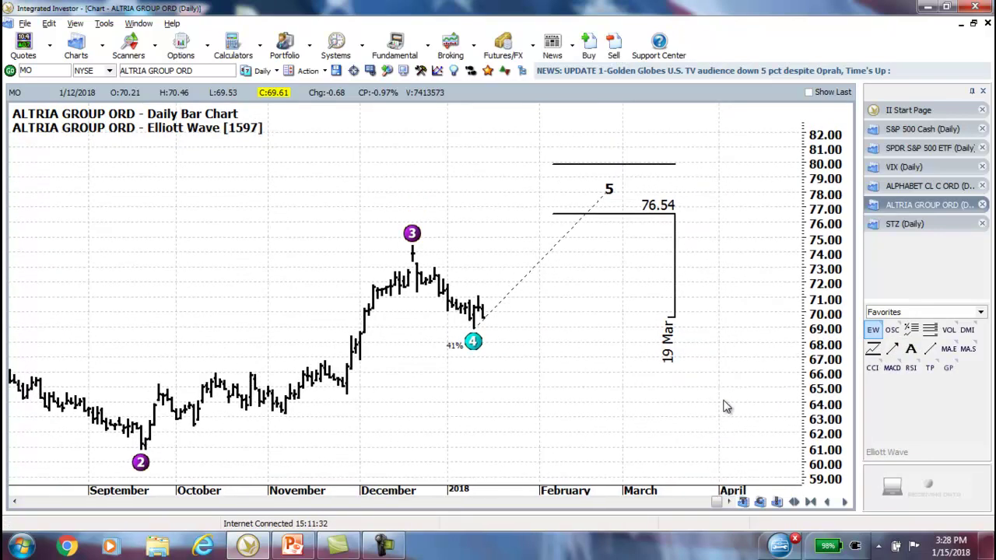
Step: Draw an arrow across the December–January bars around wave 3 on the Altria chart and delete it
{"action": "left_click", "coordinate": [891, 349]}
{"action": "mouse_move", "coordinate": [376, 274]}
{"action": "left_mouse_down"}
{"action": "mouse_move", "coordinate": [411, 255]}
{"action": "mouse_move", "coordinate": [473, 320]}
{"action": "mouse_move", "coordinate": [545, 219]}
{"action": "mouse_move", "coordinate": [502, 242]}
{"action": "left_mouse_up"}
{"action": "key", "text": "Delete"}
{"action": "left_click_drag", "start_coordinate": [558, 351], "coordinate": [562, 325]}
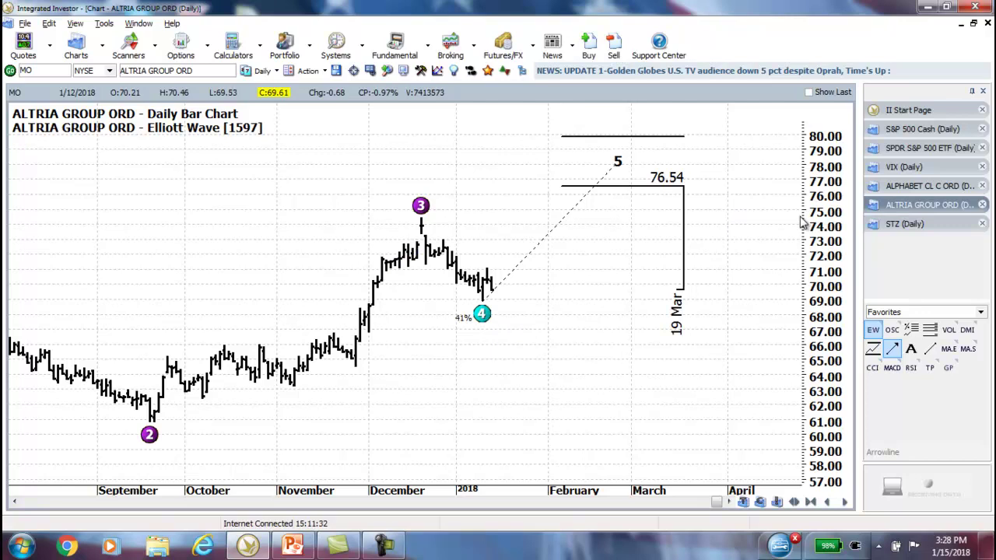
Step: Open the STZ daily chart and apply the Elliott Wave study to it
{"action": "left_click", "coordinate": [893, 225]}
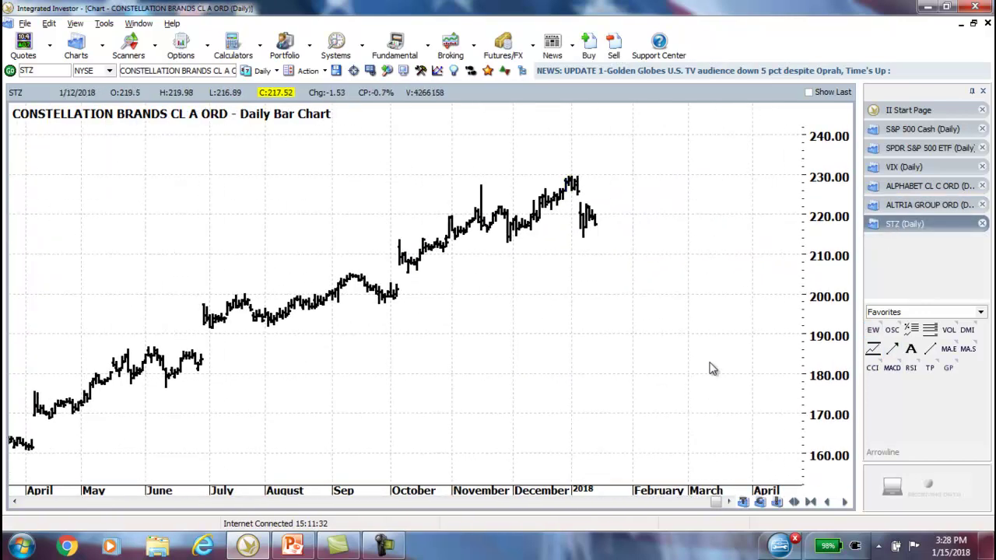
{"action": "left_click_drag", "start_coordinate": [683, 371], "coordinate": [730, 351]}
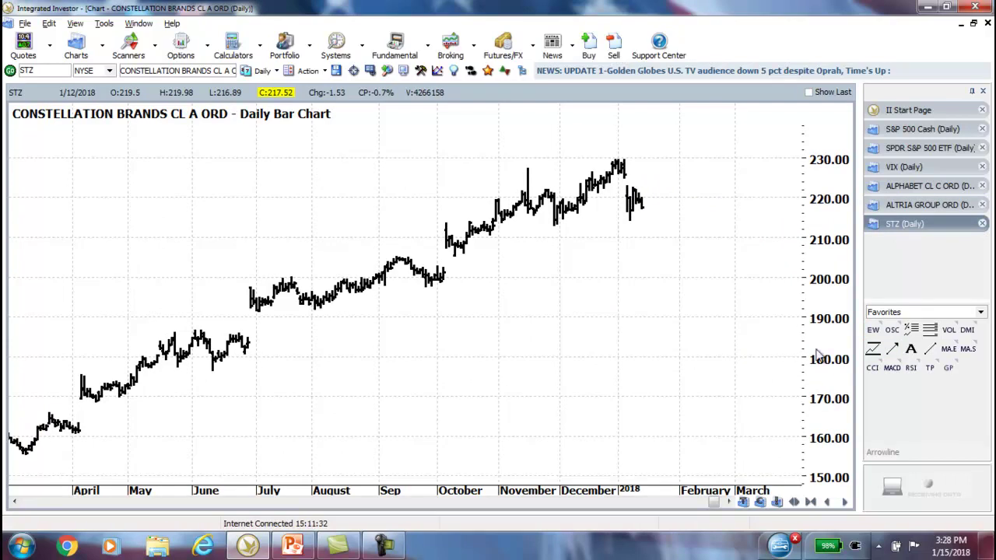
{"action": "left_click_drag", "start_coordinate": [688, 376], "coordinate": [717, 366]}
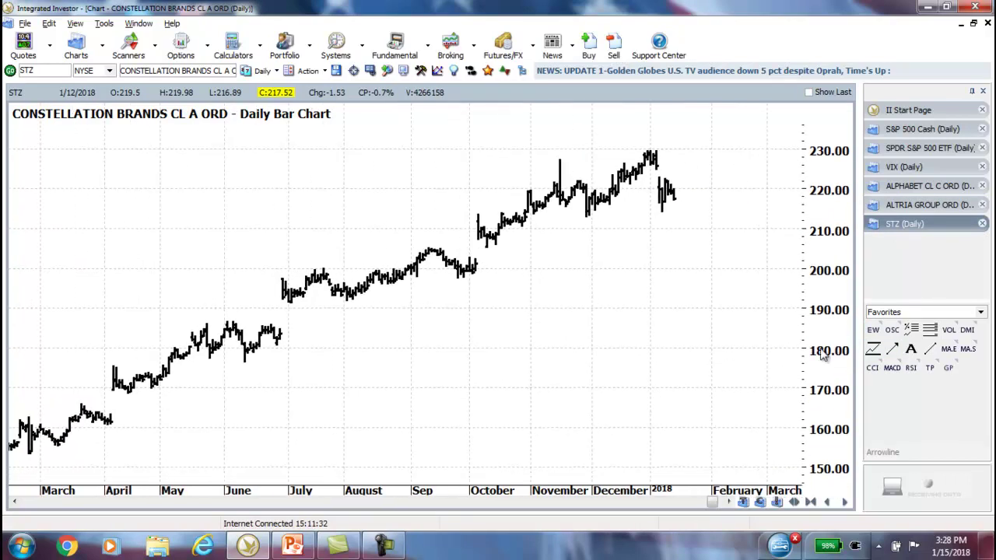
{"action": "left_click_drag", "start_coordinate": [821, 350], "coordinate": [823, 363]}
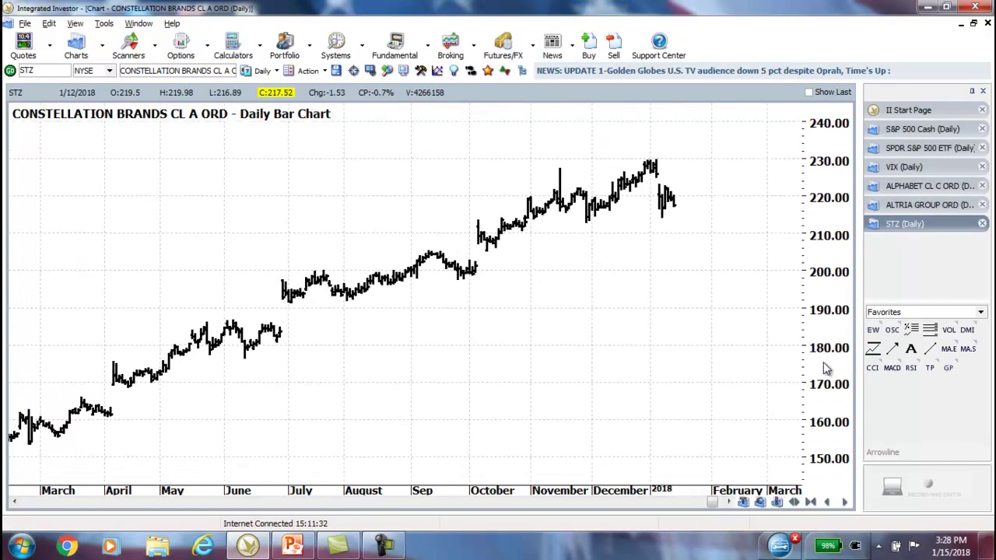
{"action": "left_click", "coordinate": [874, 331]}
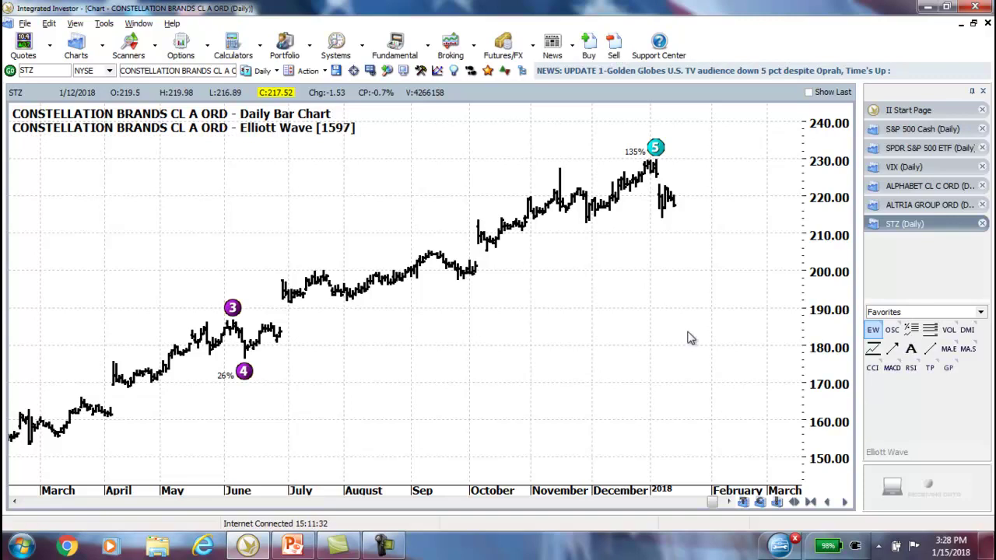
Step: Add a Wave Extension to the STZ chart, measured from the wave 2 low to the wave 3 high and projected from the wave 4 low
{"action": "left_click_drag", "start_coordinate": [609, 339], "coordinate": [638, 330]}
{"action": "left_click", "coordinate": [811, 503]}
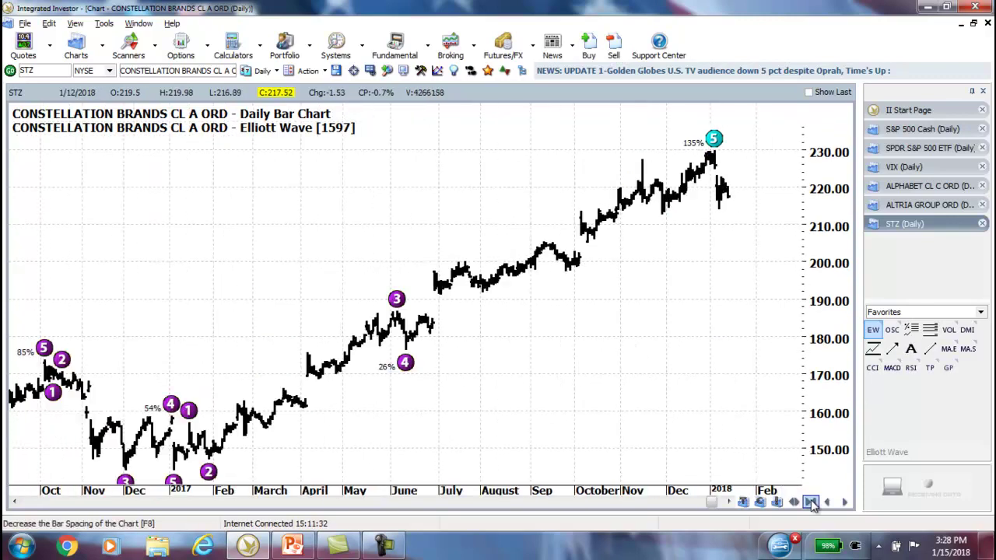
{"action": "left_click_drag", "start_coordinate": [688, 427], "coordinate": [626, 401]}
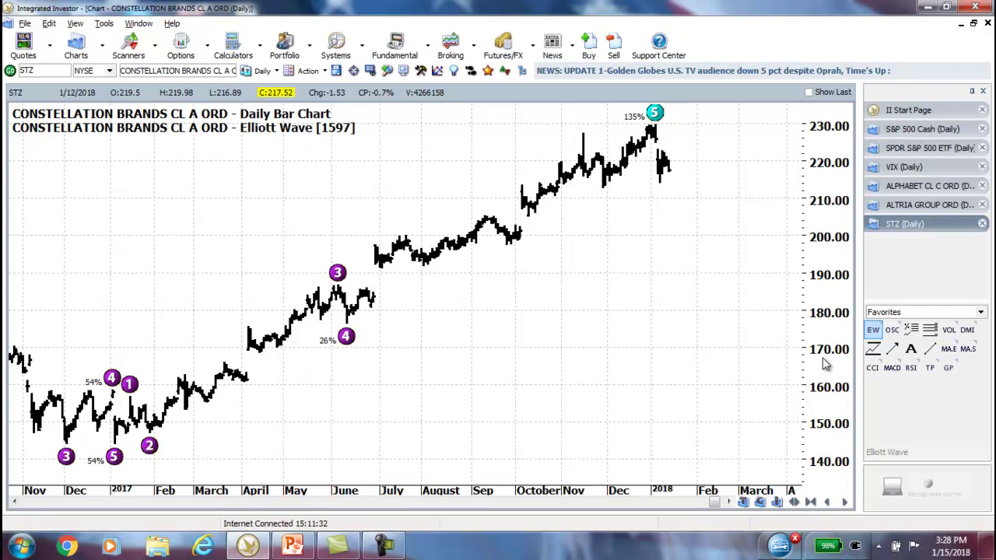
{"action": "left_click_drag", "start_coordinate": [823, 358], "coordinate": [825, 397]}
{"action": "left_click_drag", "start_coordinate": [721, 344], "coordinate": [674, 368]}
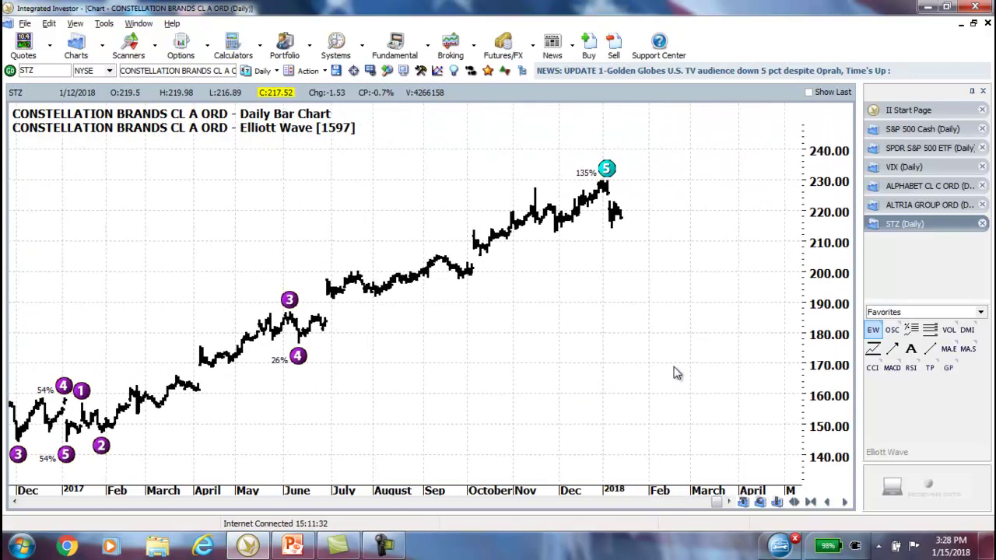
{"action": "left_click", "coordinate": [911, 330]}
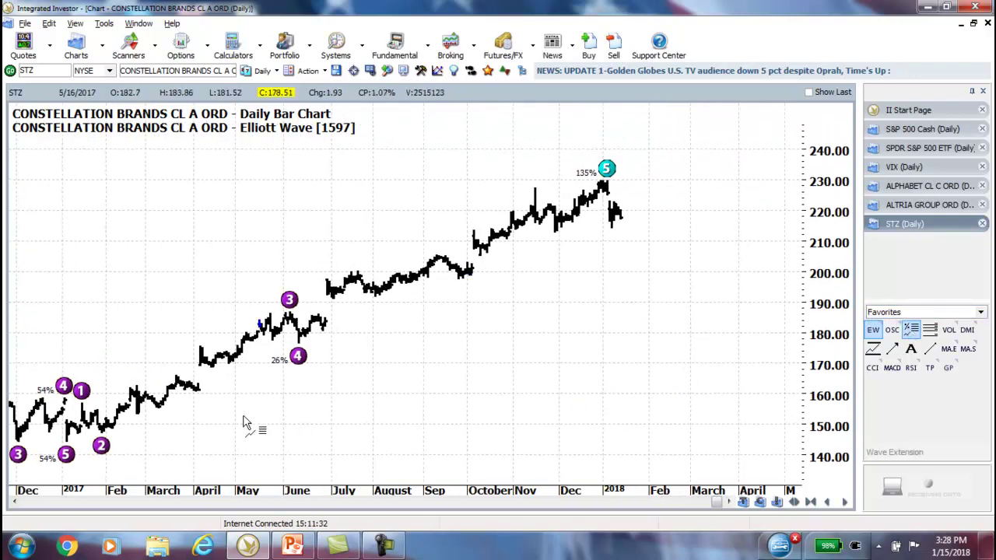
{"action": "left_click_drag", "start_coordinate": [102, 442], "coordinate": [740, 320]}
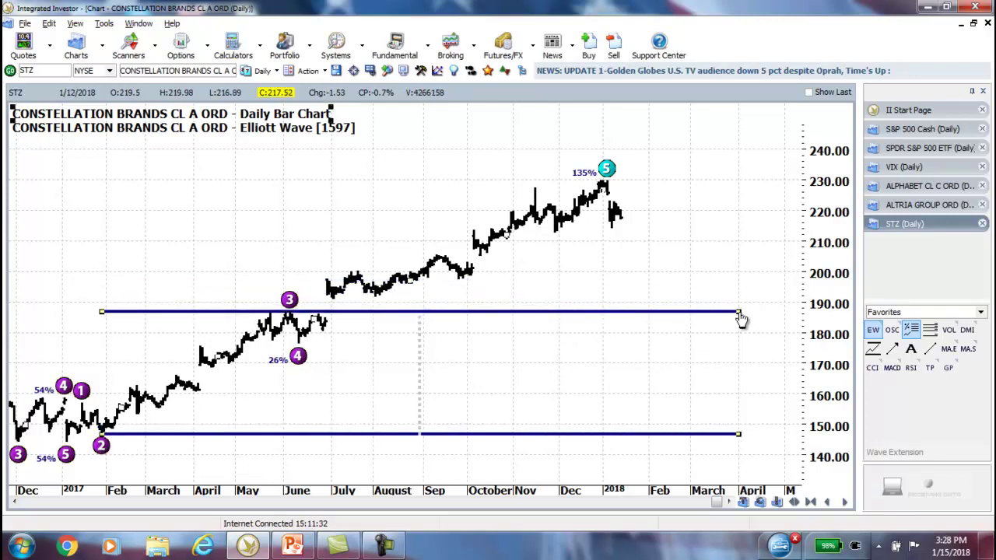
{"action": "left_click", "coordinate": [296, 355]}
{"action": "left_click_drag", "start_coordinate": [780, 334], "coordinate": [692, 385]}
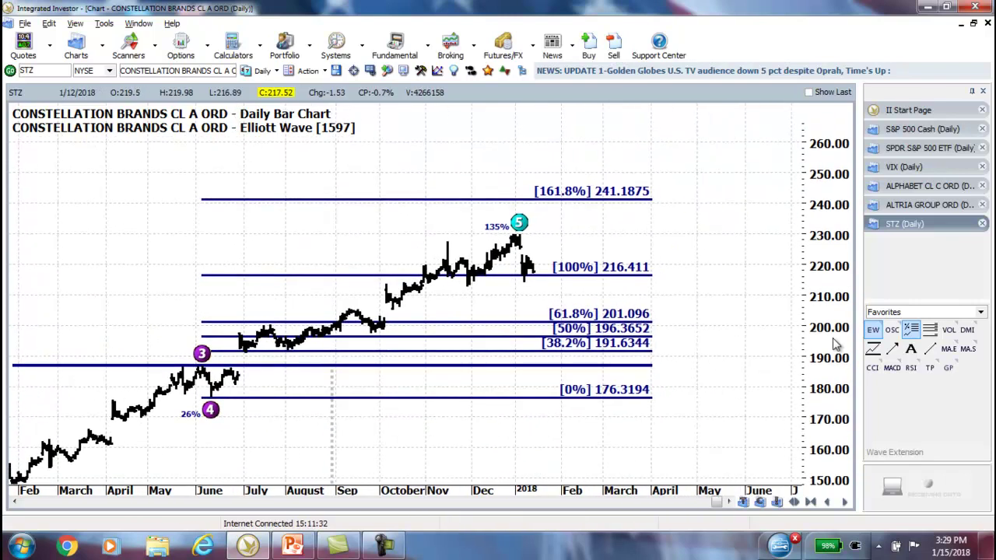
{"action": "left_click_drag", "start_coordinate": [833, 339], "coordinate": [830, 310]}
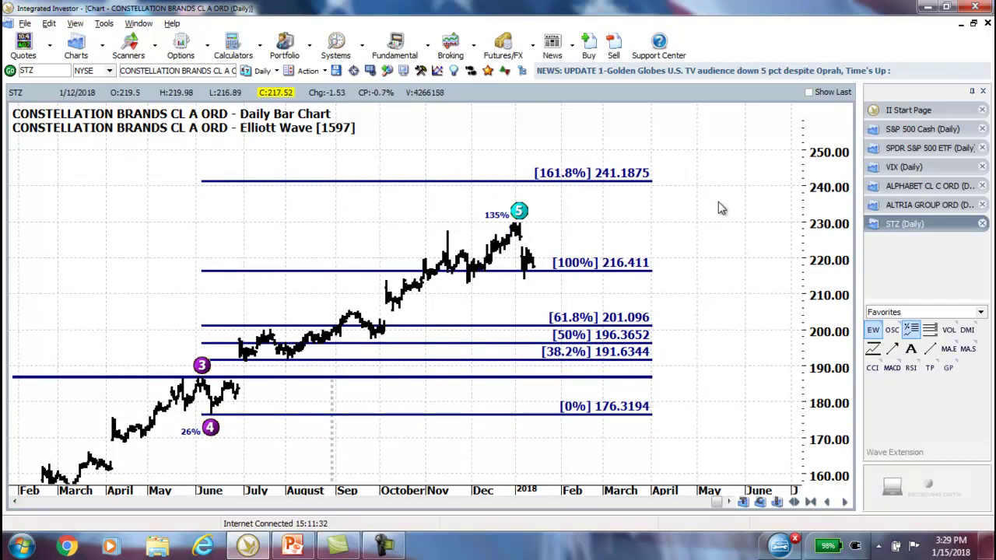
Step: Draw an upward arrow just after the wave 5 peak, between the 100% and 161.8% extension lines, and delete it
{"action": "scroll", "coordinate": [716, 277], "scroll_direction": "down", "scroll_amount": 1}
{"action": "left_click", "coordinate": [892, 349]}
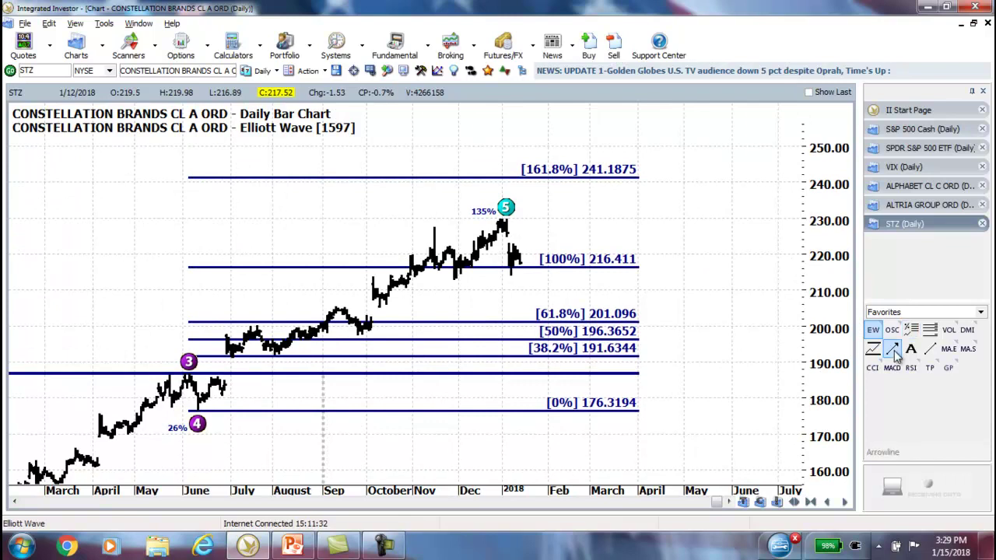
{"action": "left_click_drag", "start_coordinate": [575, 222], "coordinate": [618, 191]}
{"action": "key", "text": "Delete"}
{"action": "left_click_drag", "start_coordinate": [701, 288], "coordinate": [706, 273]}
{"action": "left_click_drag", "start_coordinate": [826, 318], "coordinate": [827, 308]}
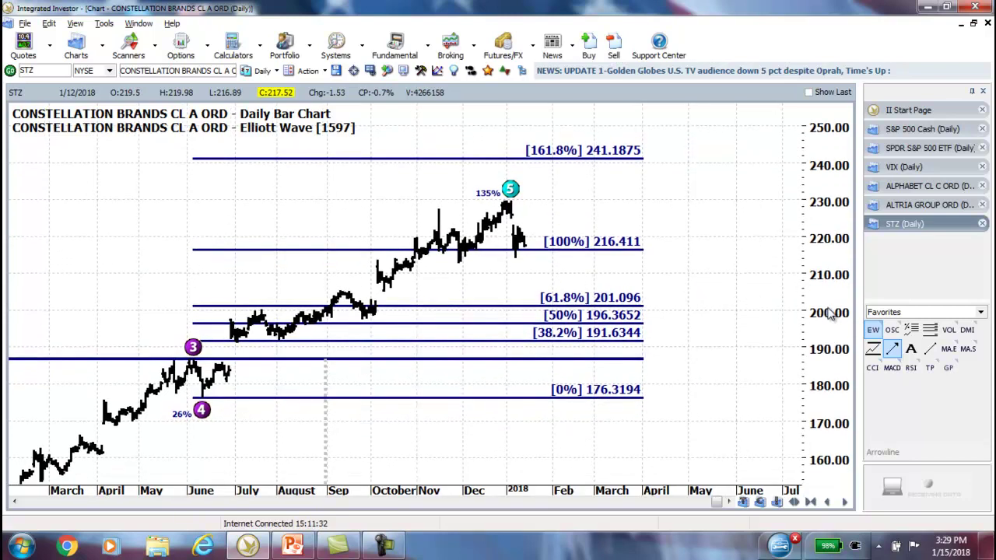
{"action": "left_click_drag", "start_coordinate": [676, 267], "coordinate": [678, 274]}
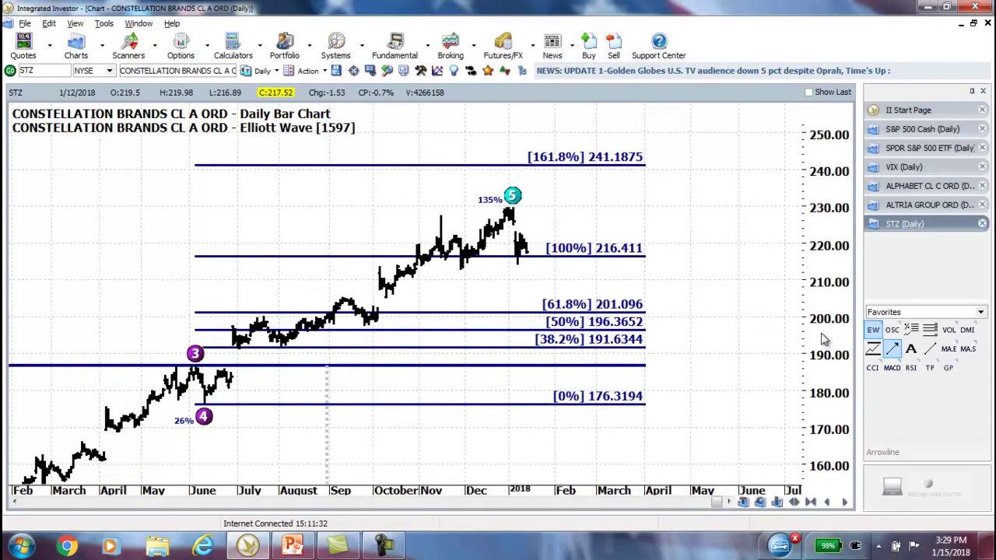
{"action": "left_click_drag", "start_coordinate": [824, 336], "coordinate": [823, 327]}
{"action": "left_click_drag", "start_coordinate": [682, 302], "coordinate": [688, 311]}
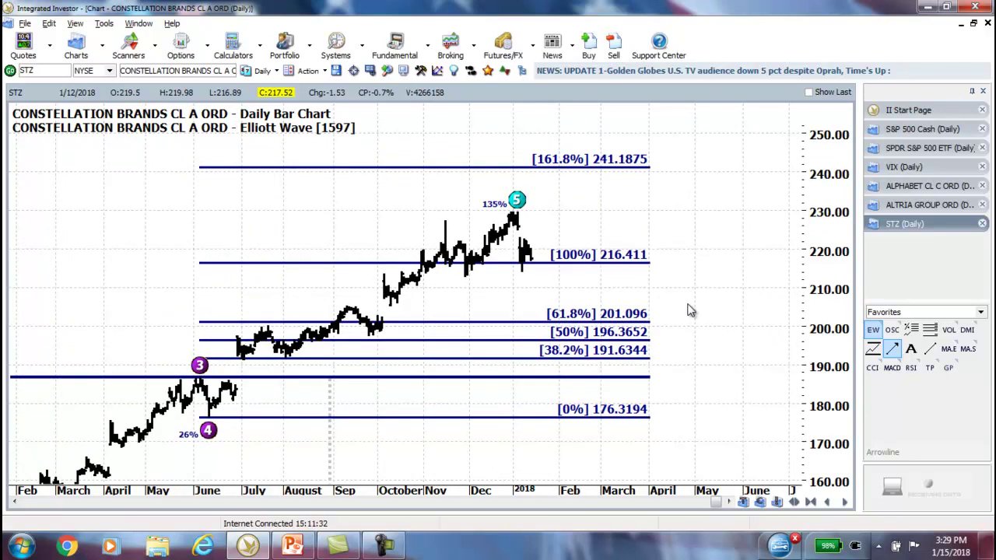
{"action": "left_click_drag", "start_coordinate": [718, 300], "coordinate": [717, 309]}
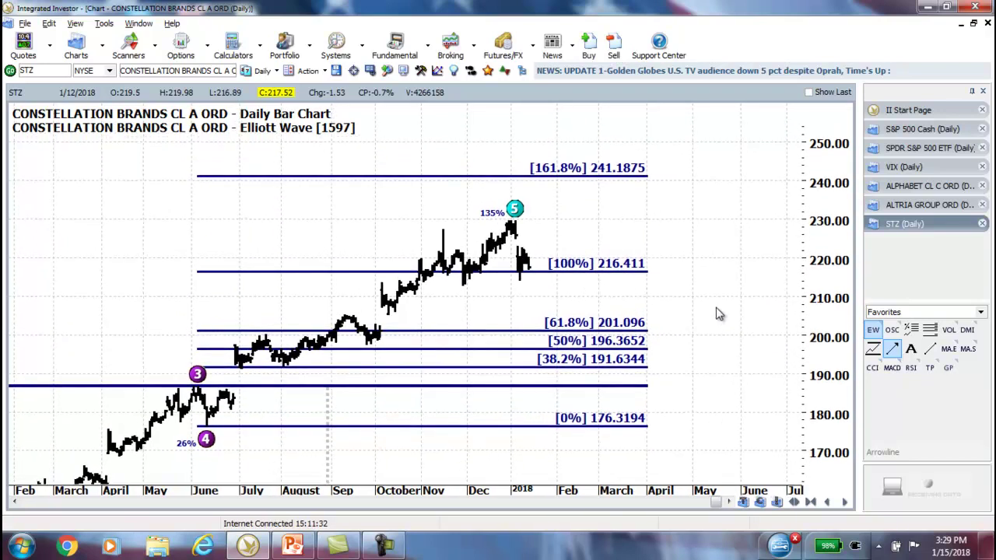
{"action": "left_click_drag", "start_coordinate": [822, 328], "coordinate": [821, 319]}
{"action": "left_click_drag", "start_coordinate": [739, 321], "coordinate": [740, 315]}
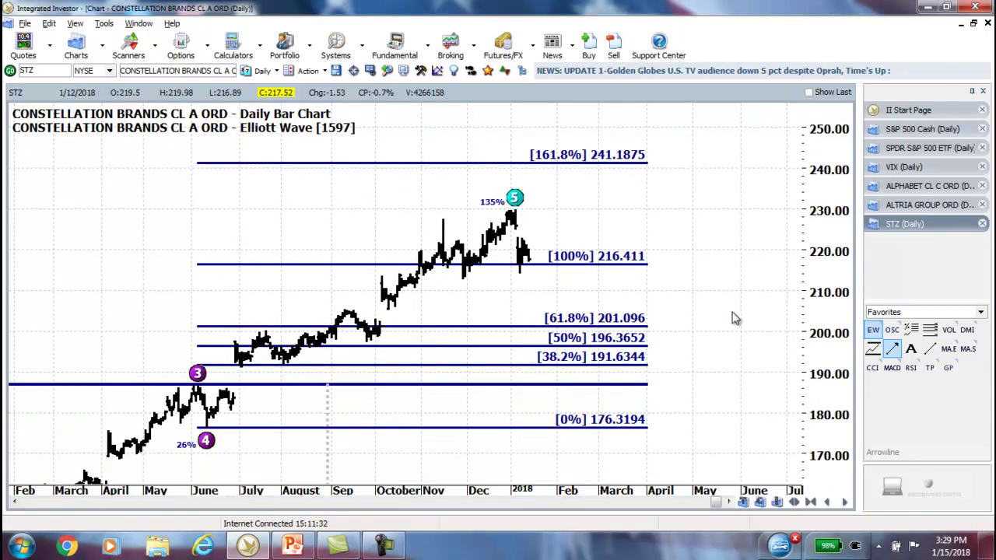